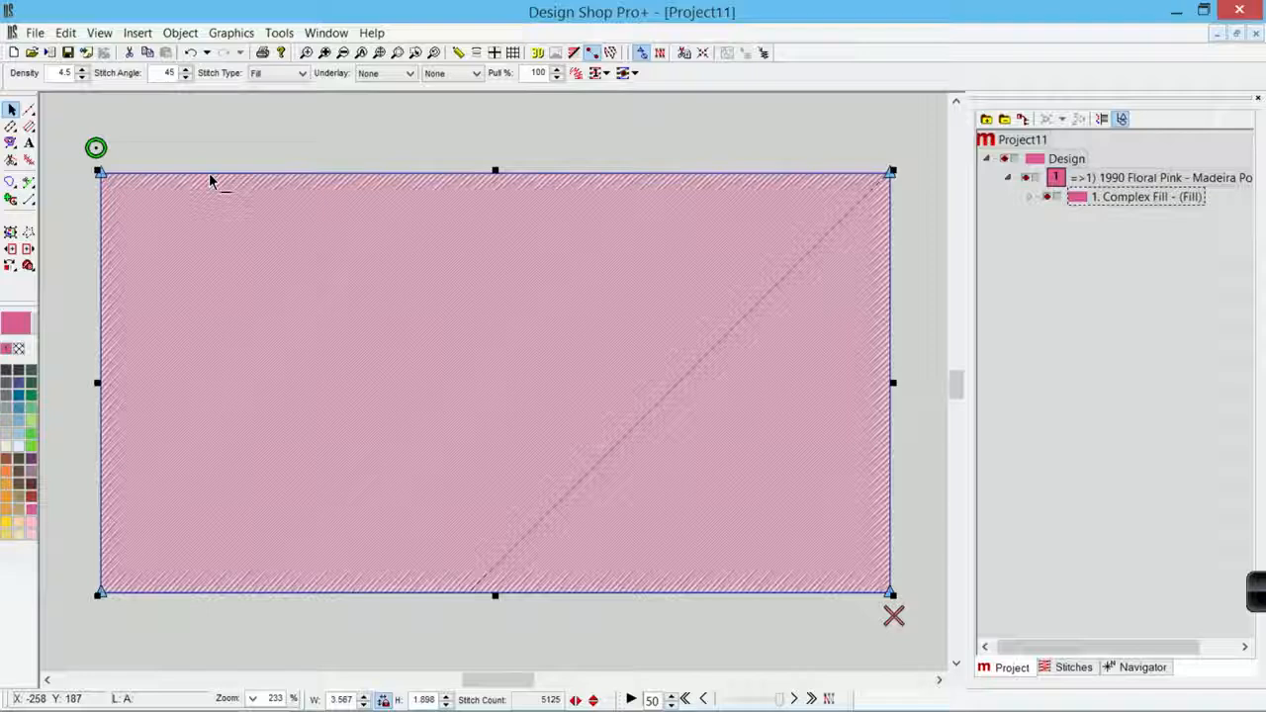
Add two straight points and one curve point along the fill's top edge, plus one curve point on its left edge.
click(209, 174)
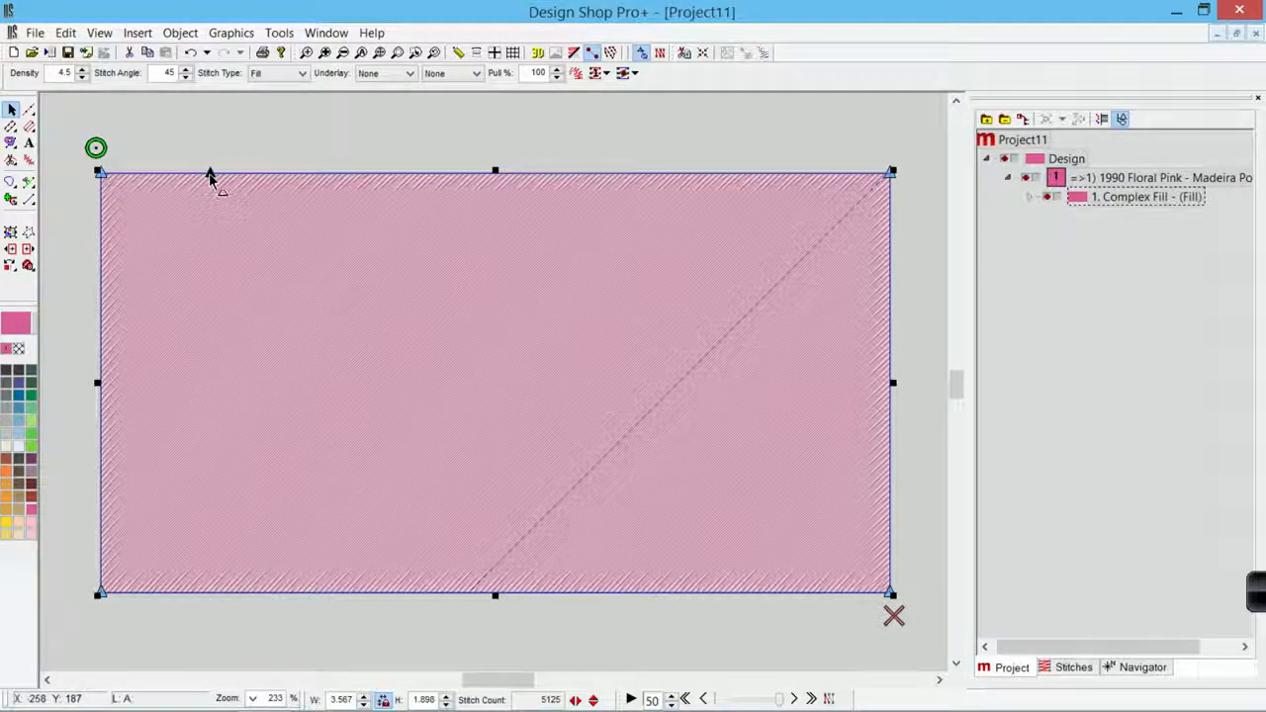
click(377, 175)
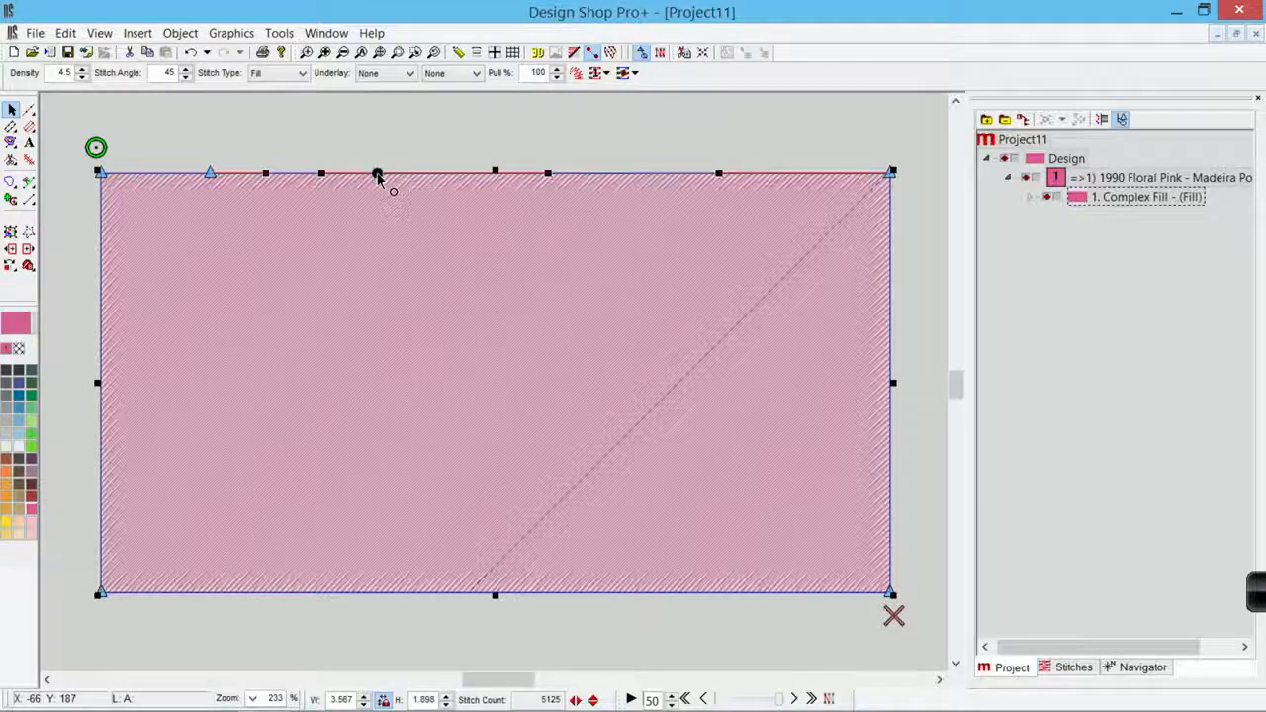
click(157, 173)
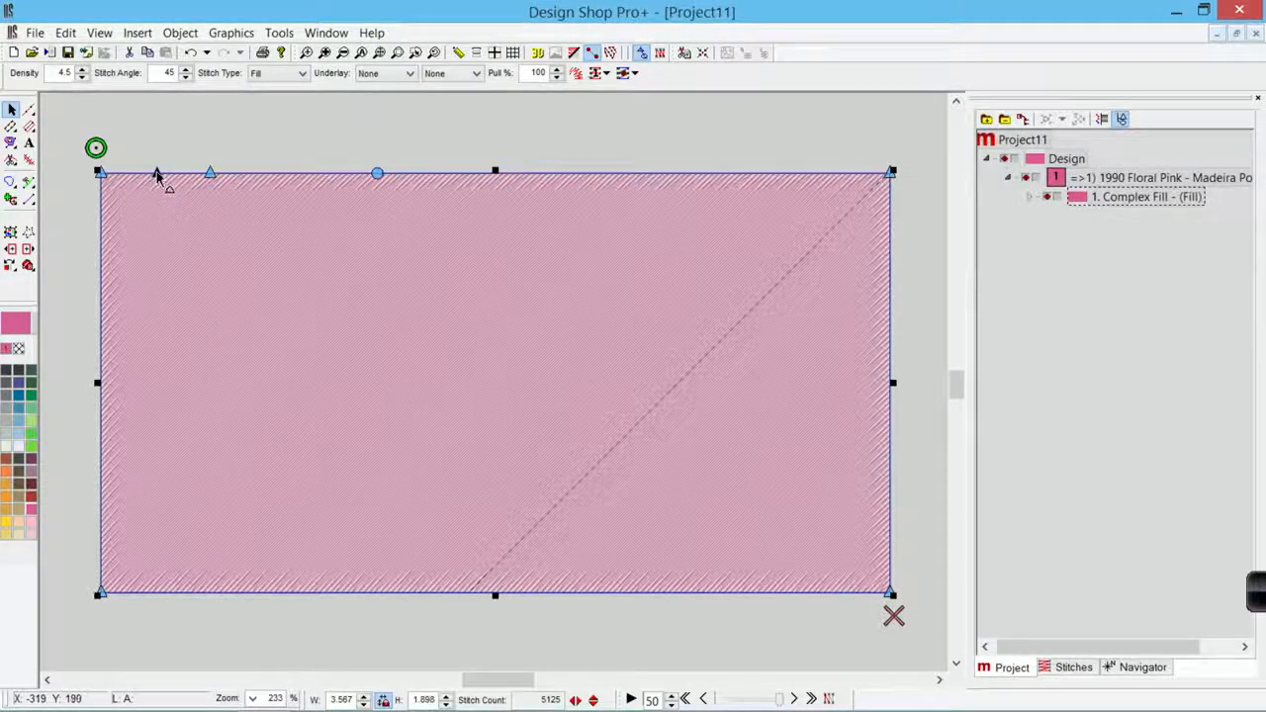
click(100, 332)
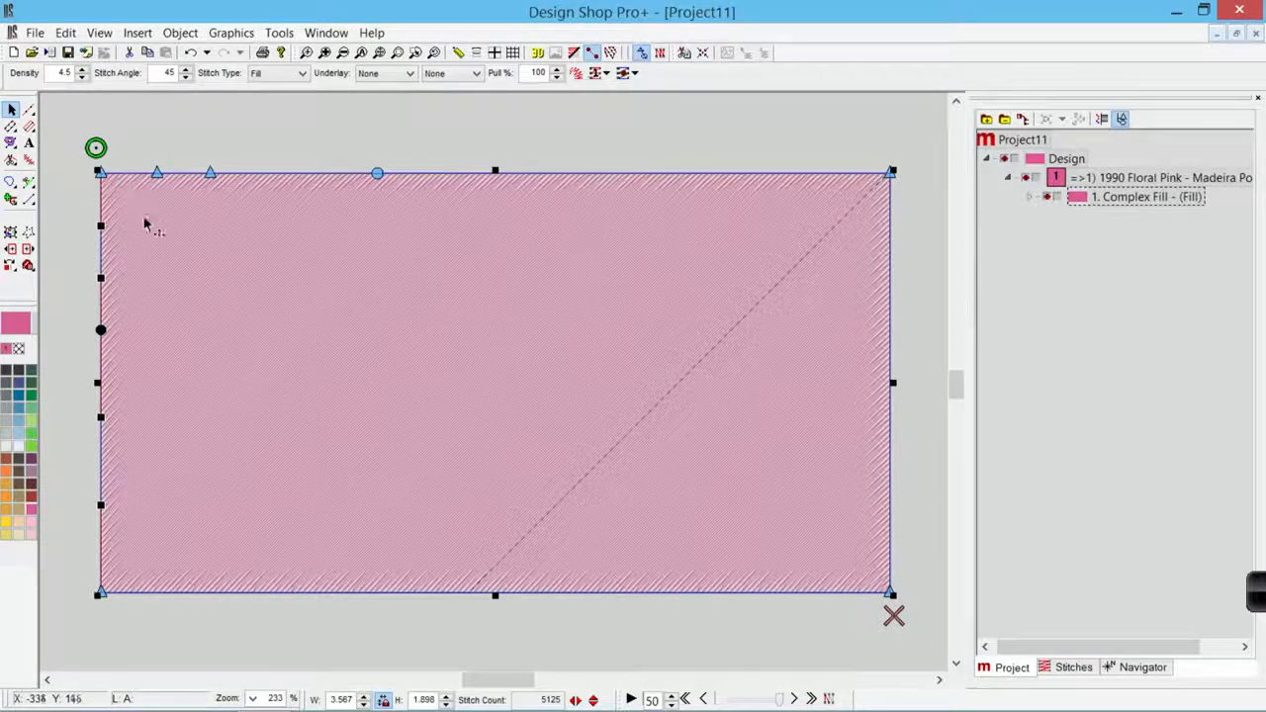
Pull the top edge's curve point up and to the right, and raise the straight point nearest the top-left corner into a peak.
click(378, 174)
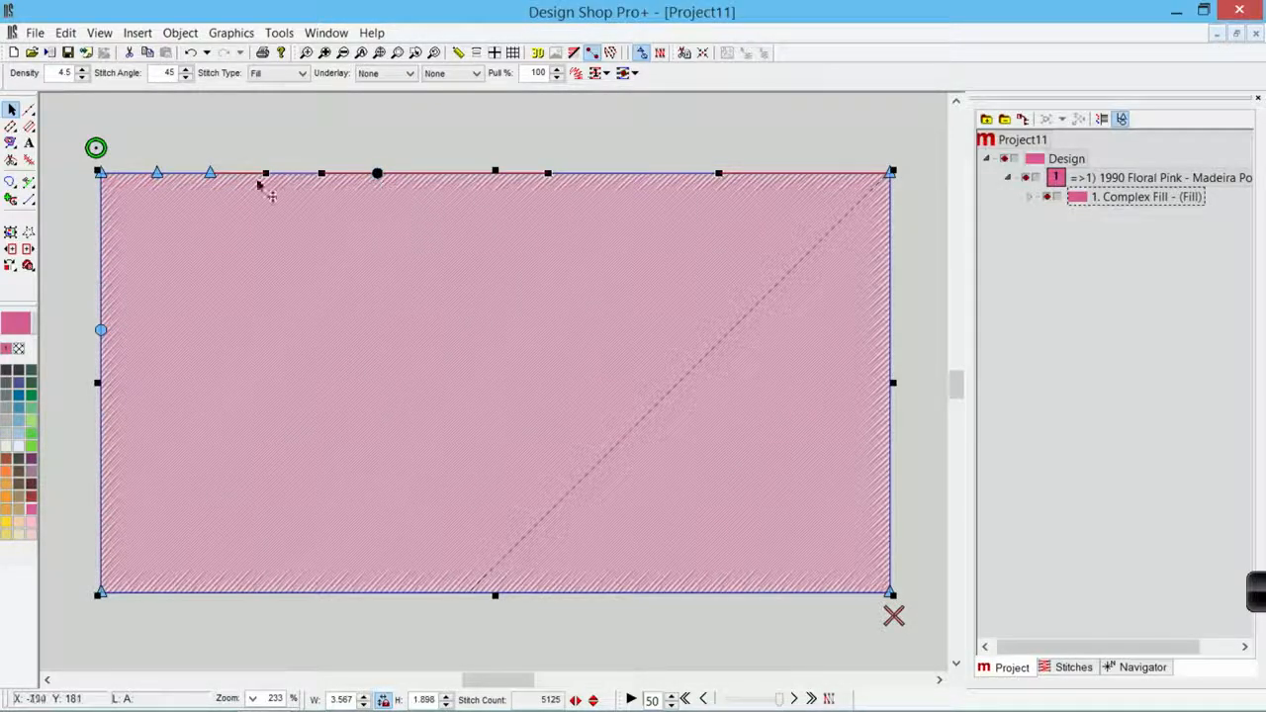
drag(378, 176, 457, 130)
click(158, 176)
drag(155, 211, 140, 148)
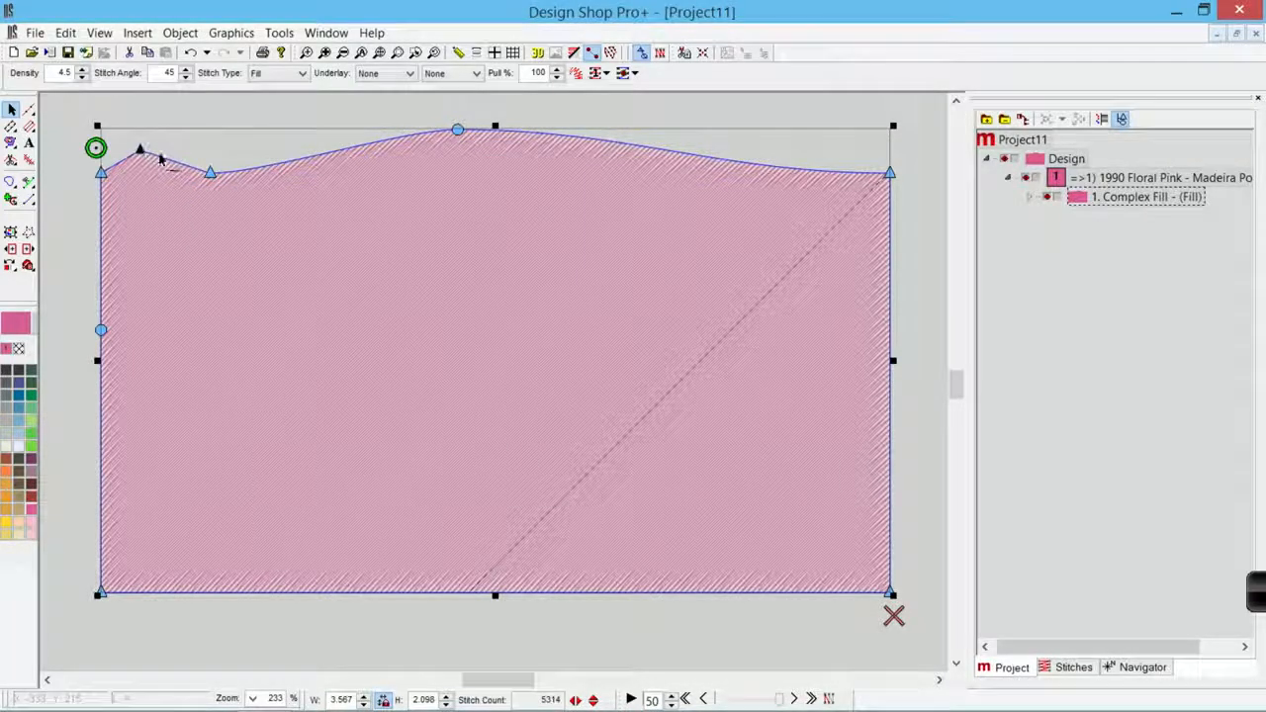
Add a straight point on the slope right of the peak and shift the segment between those two points slightly upward.
click(183, 165)
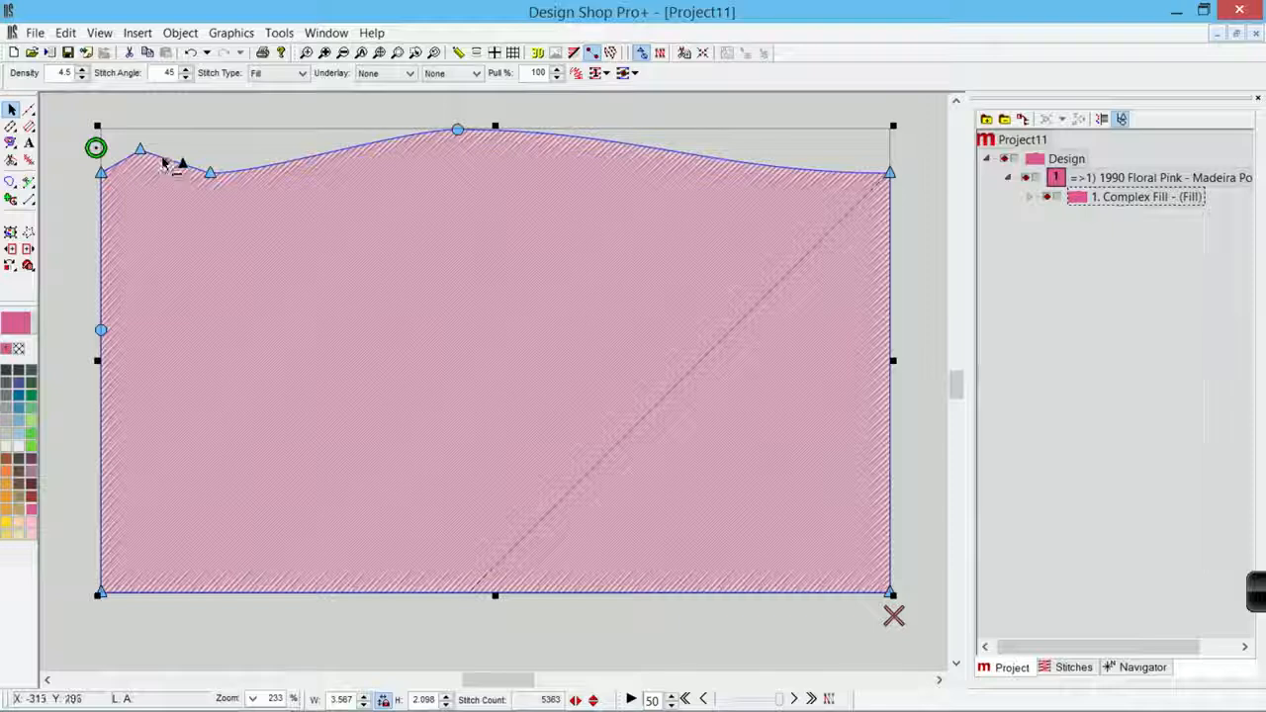
drag(163, 160, 166, 127)
drag(156, 194, 160, 153)
Move the top edge's curve point down into the fill and rotate its right handle steeply downward to reshape the curve.
click(457, 130)
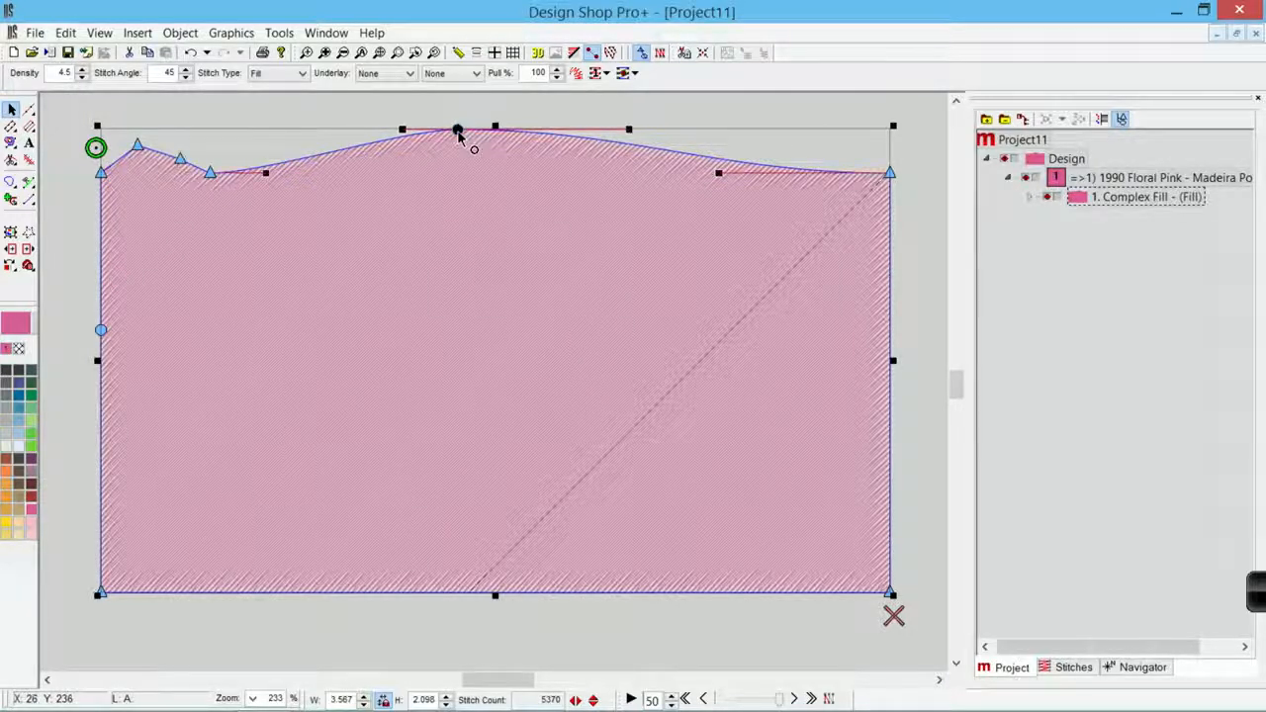
drag(457, 131, 445, 287)
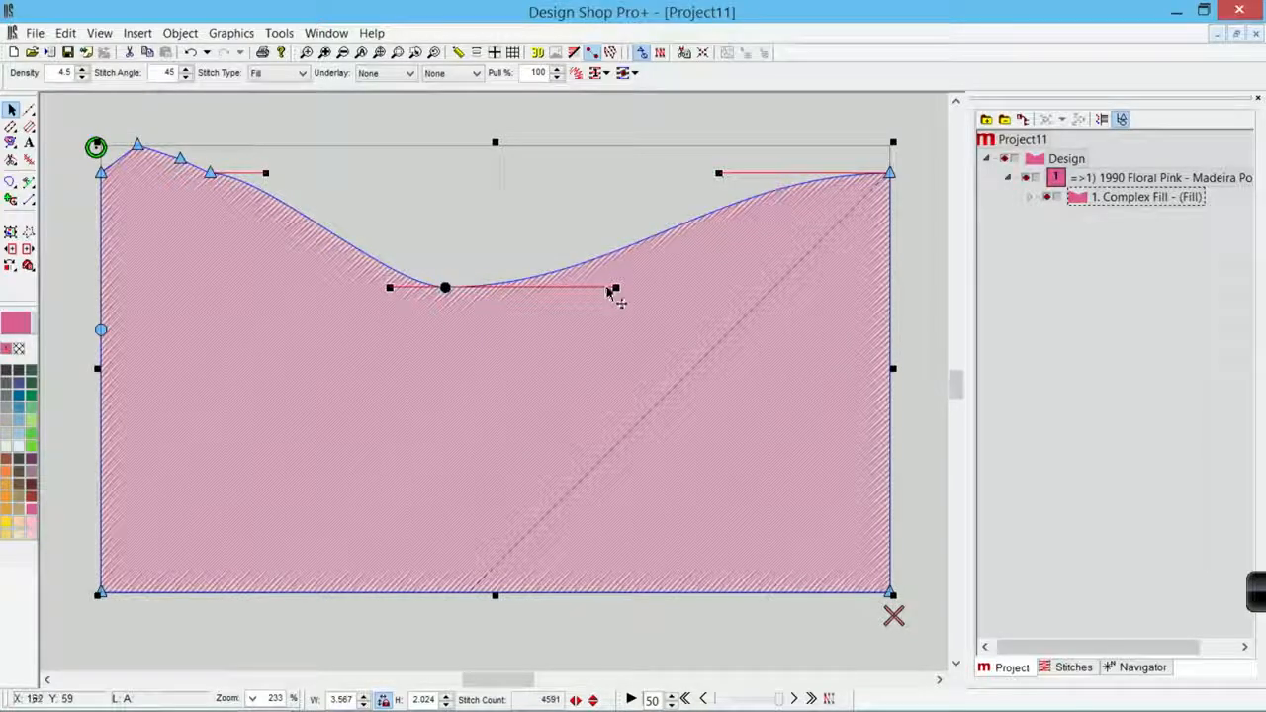
drag(616, 287, 531, 425)
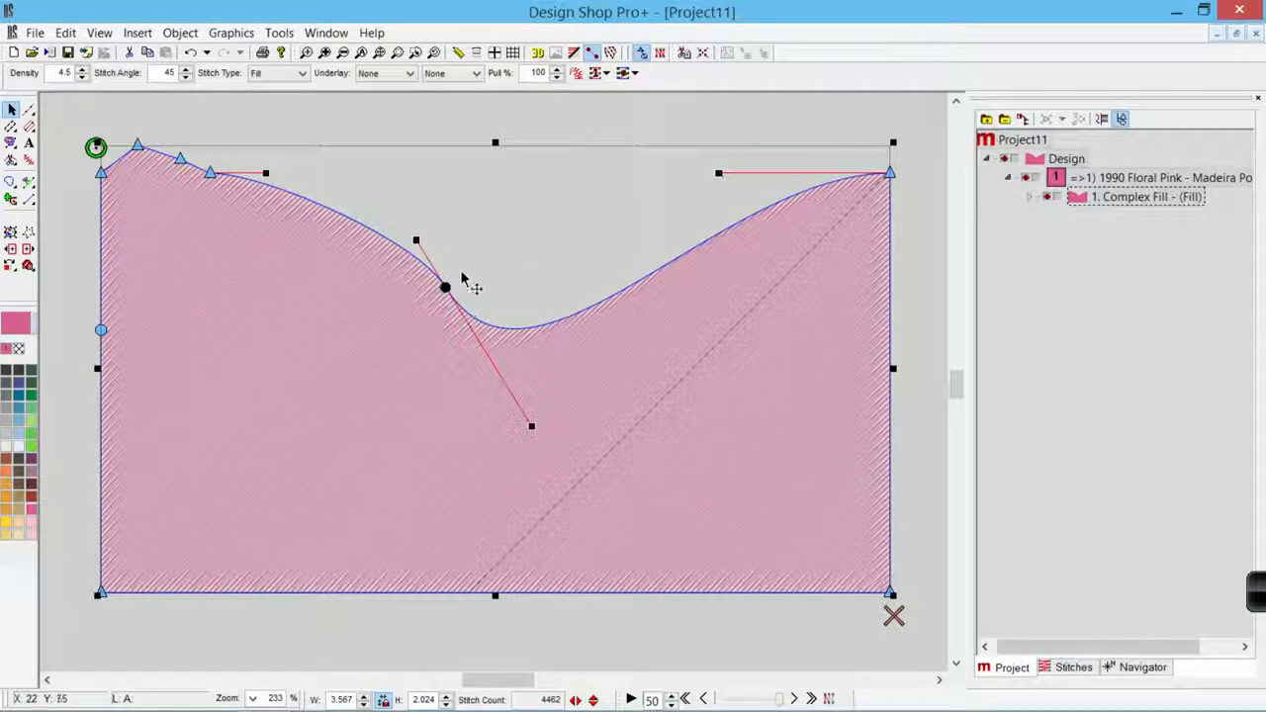
Move the straight point beside the curve to the right and bend the straight segment on its left downward into a curve.
drag(209, 173, 279, 188)
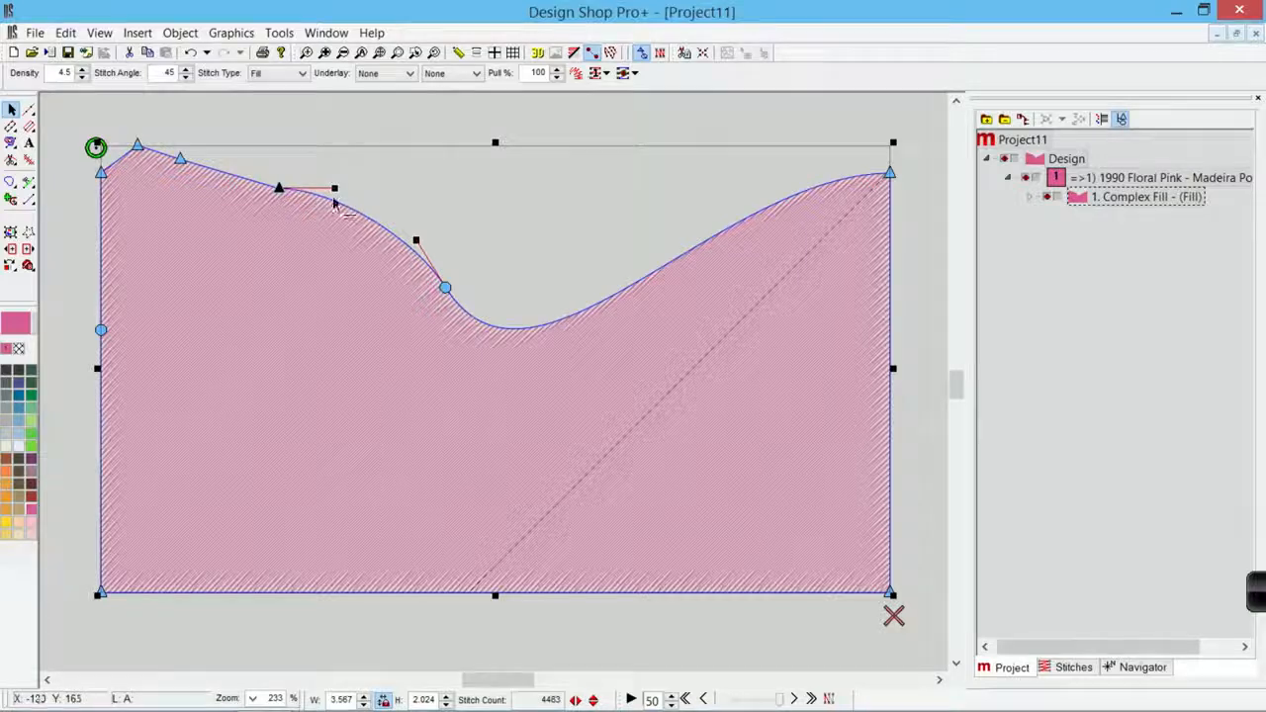
click(444, 285)
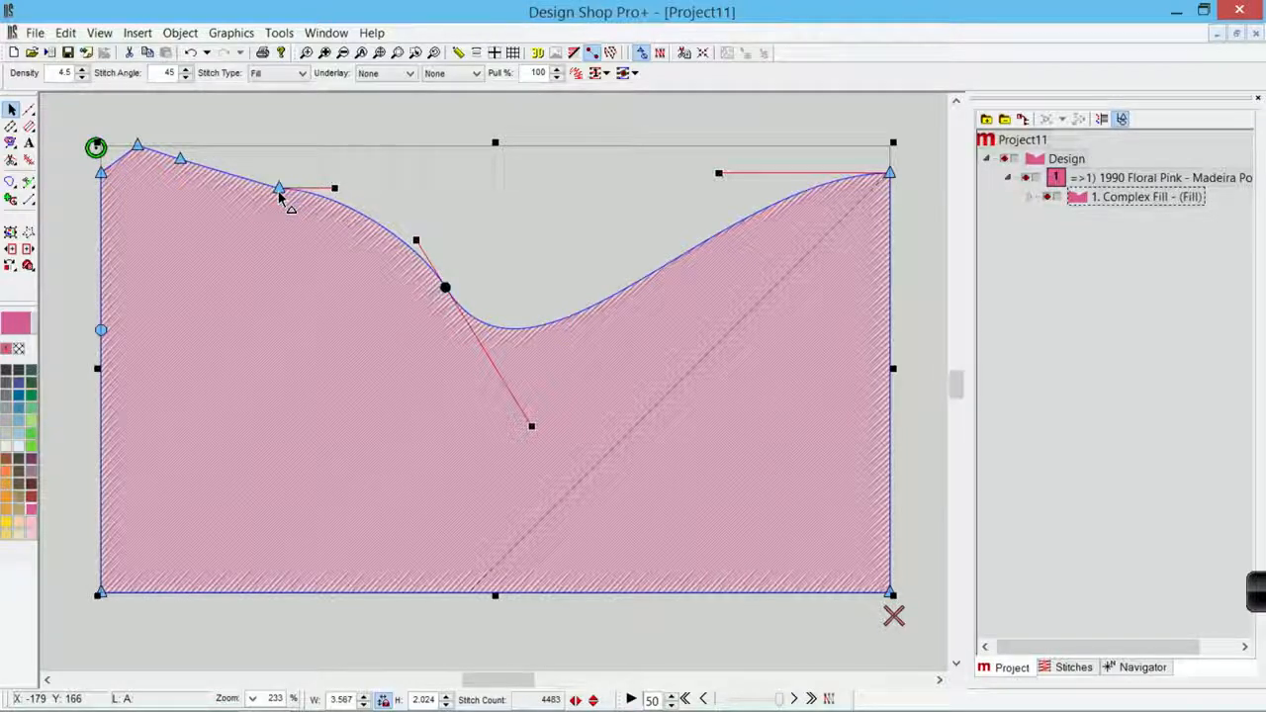
drag(280, 192, 198, 247)
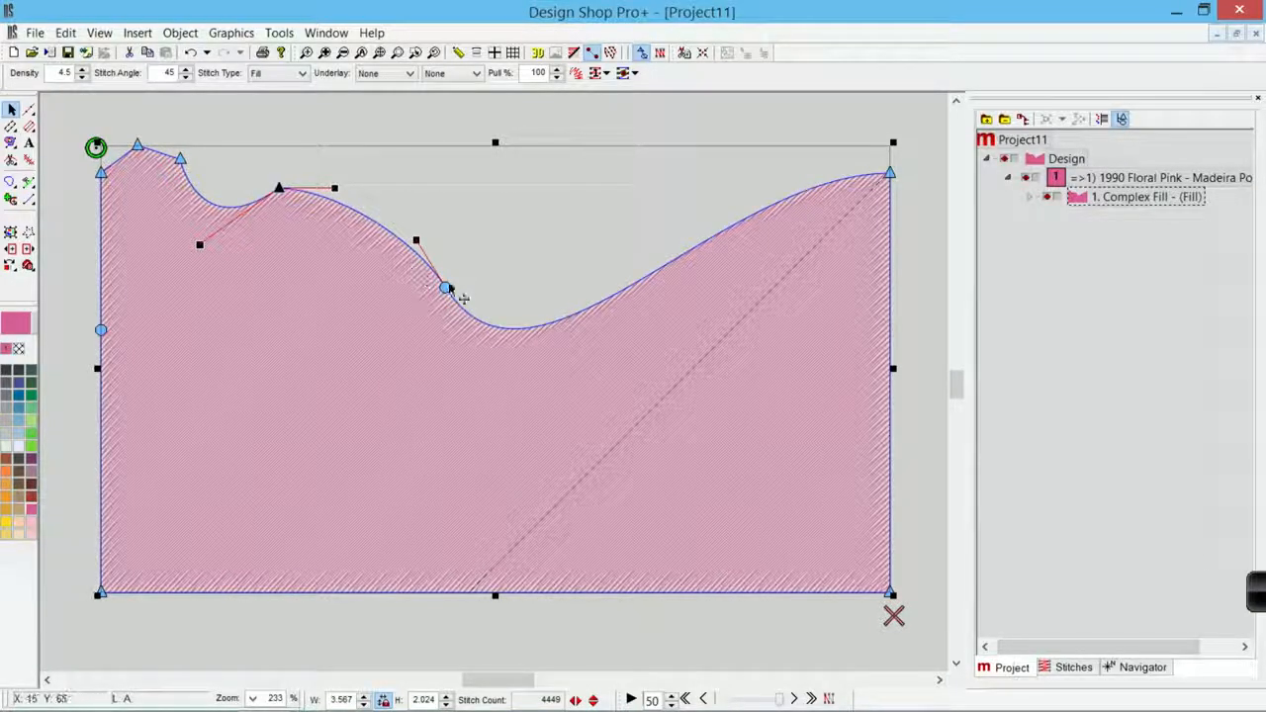
Rotate the curve point's right handle upward, and swing the neighbouring straight point's right handle downward to deepen the dip.
click(445, 289)
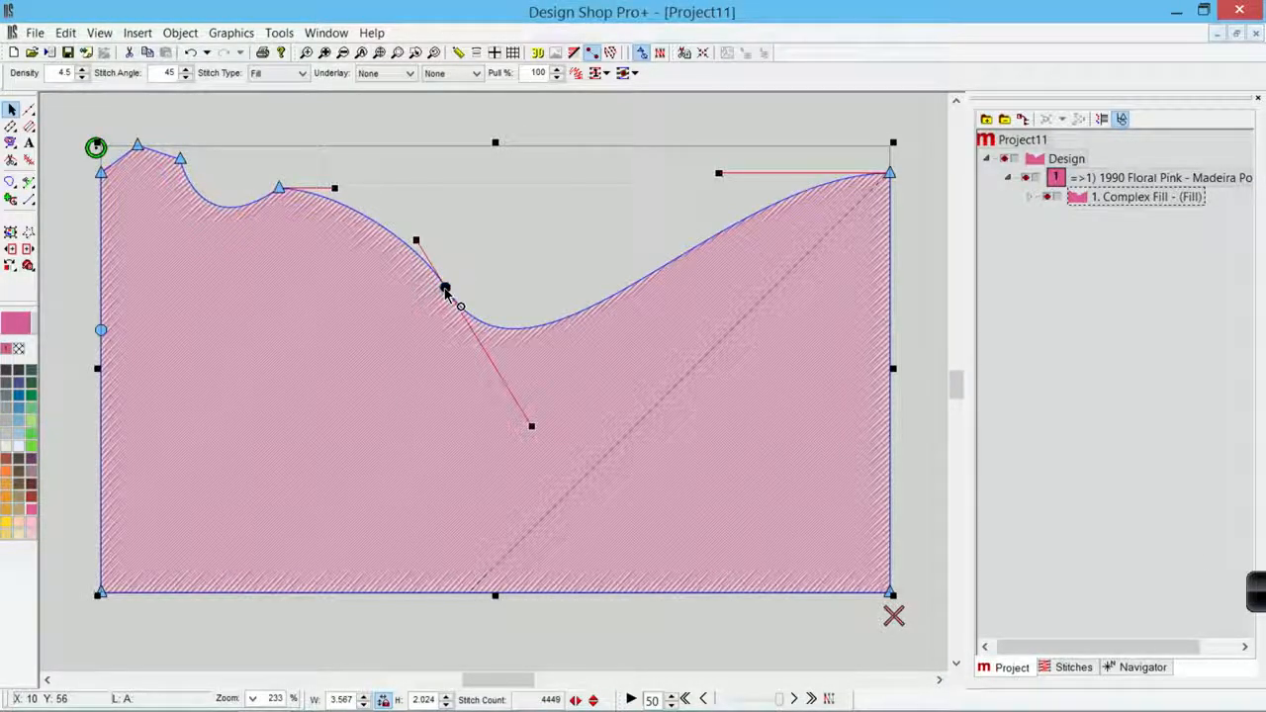
drag(516, 406, 552, 219)
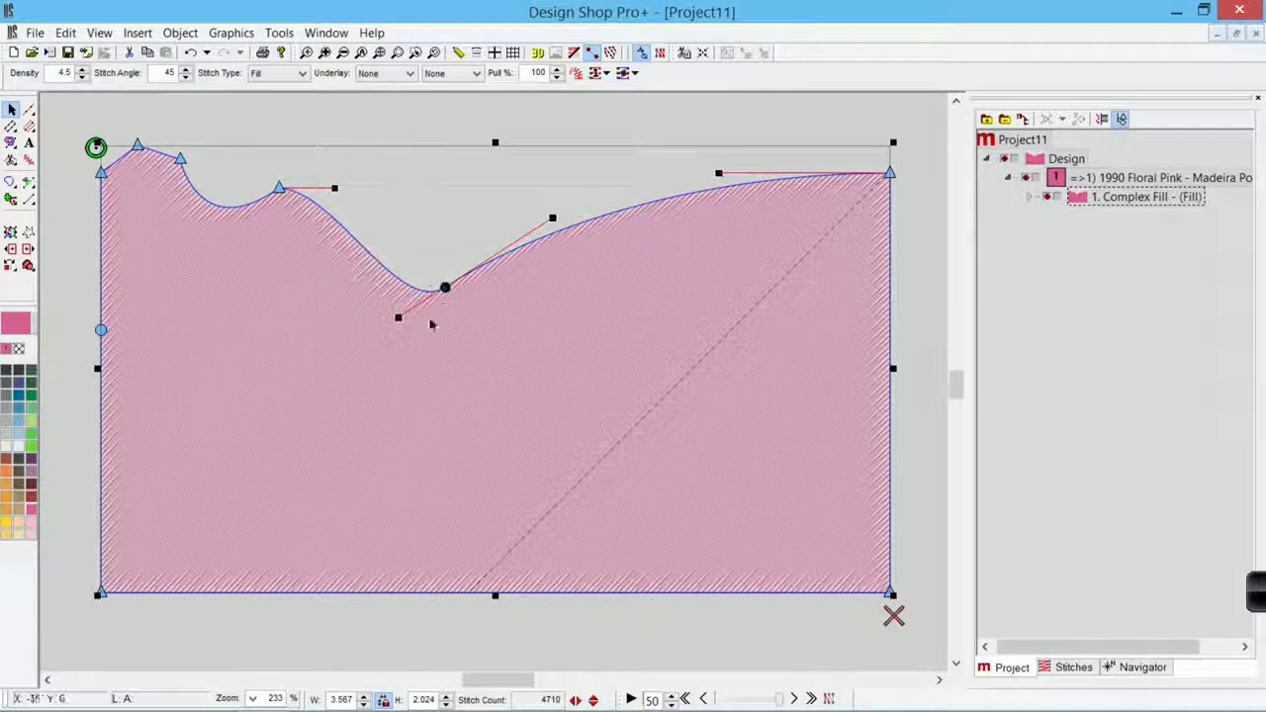
click(280, 188)
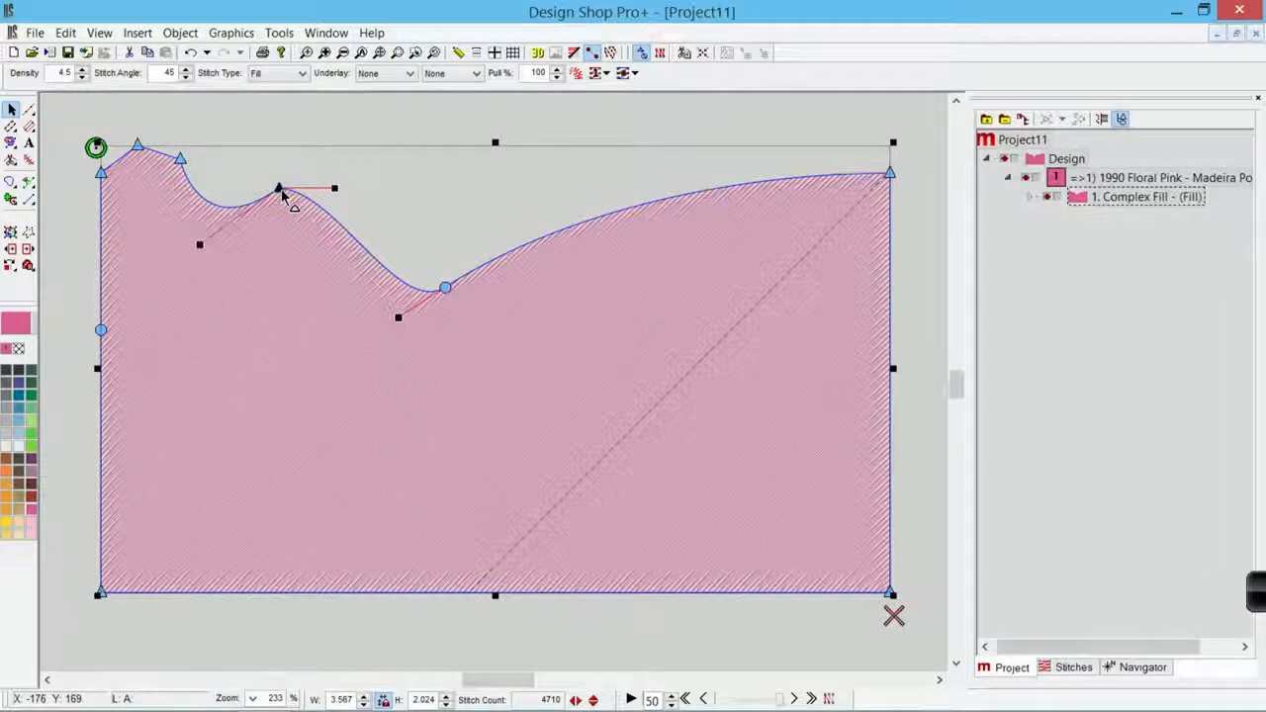
drag(331, 190, 269, 270)
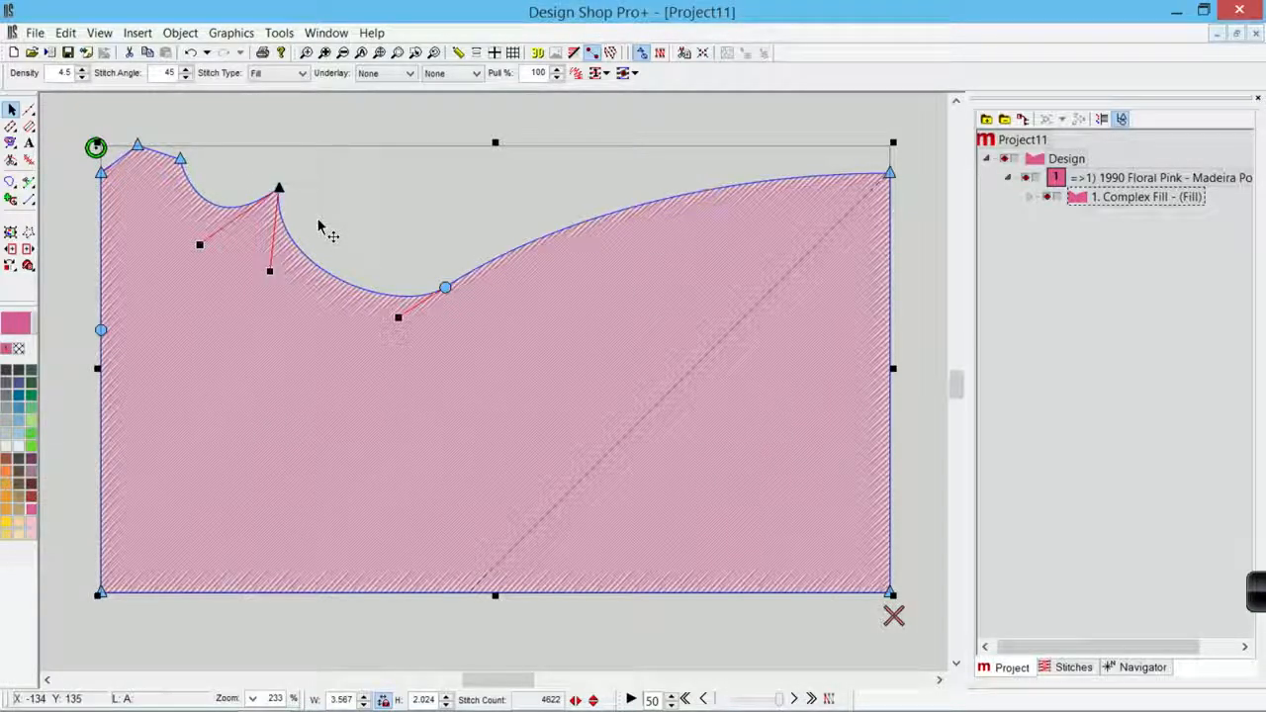
Raise the curve point into a dome above the original top edge and shift the short straight segment near the top-left corner slightly upward.
drag(447, 289, 480, 213)
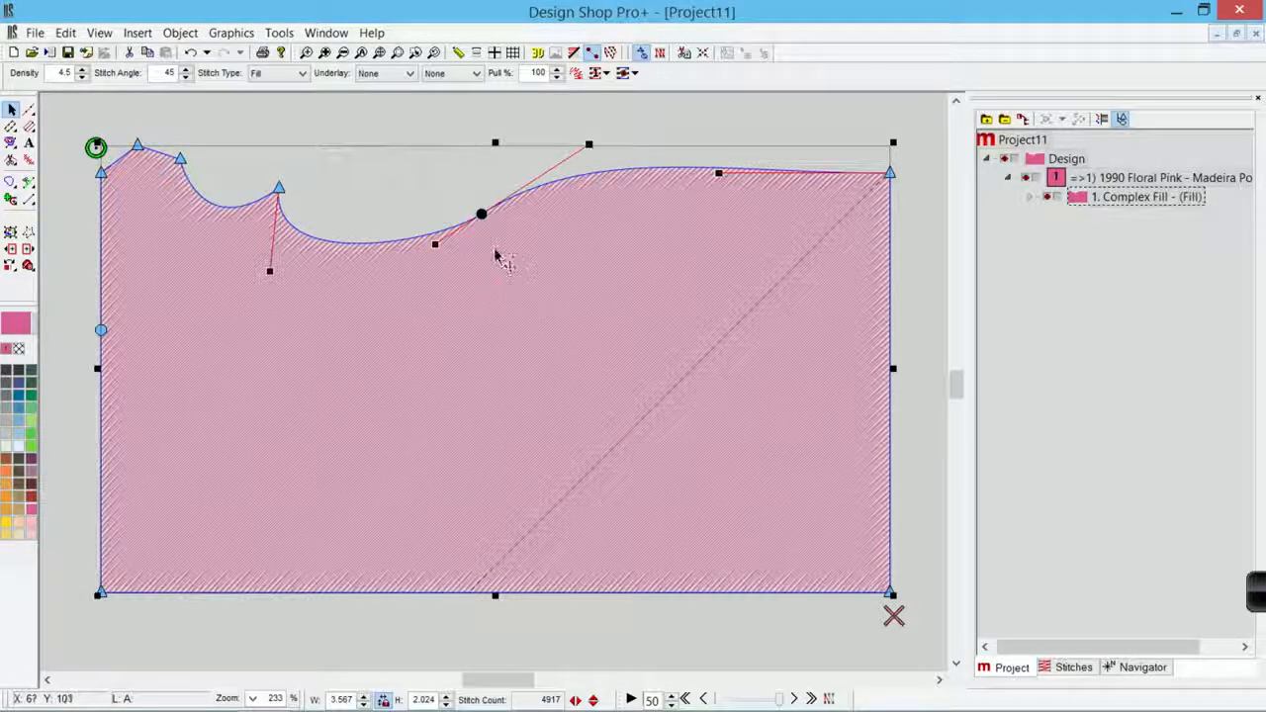
drag(482, 219, 530, 117)
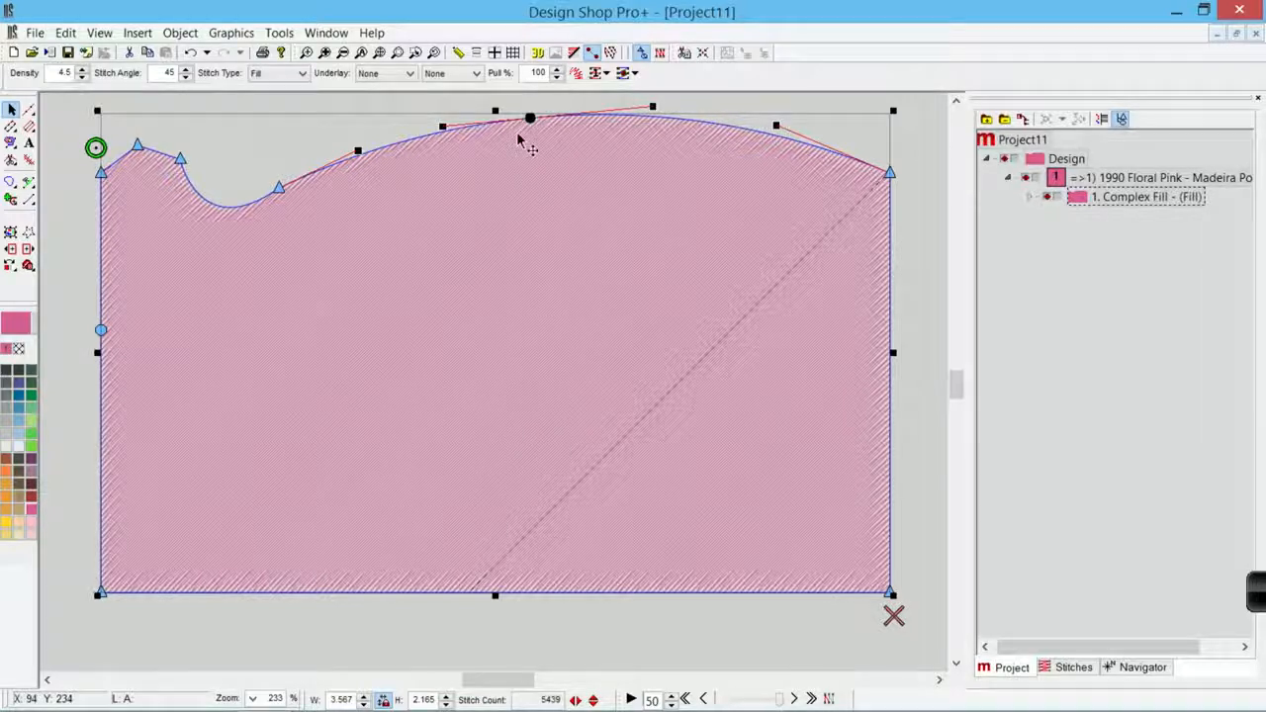
mouse_move(159, 153)
mouse_down()
mouse_move(140, 183)
mouse_move(156, 144)
mouse_up()
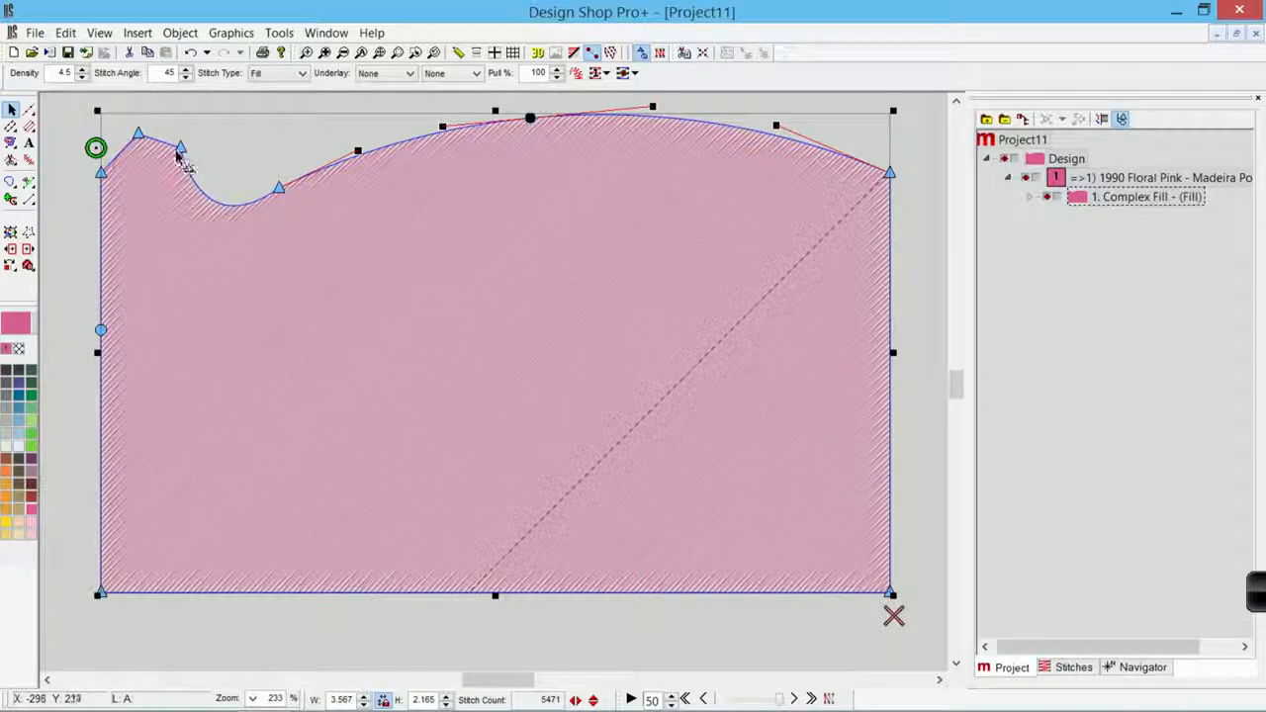
Straighten the curved dip in the top edge, then add a straight point on that segment and a curve point on the bottom edge.
click(219, 208)
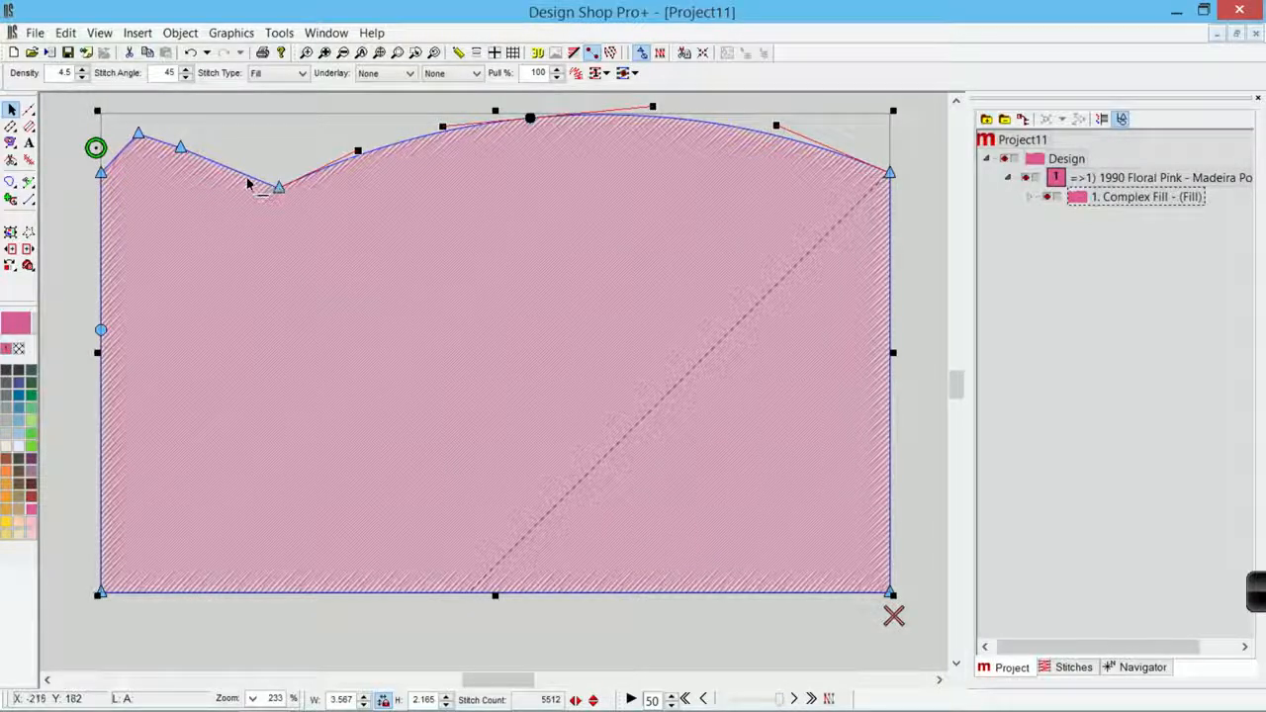
click(238, 172)
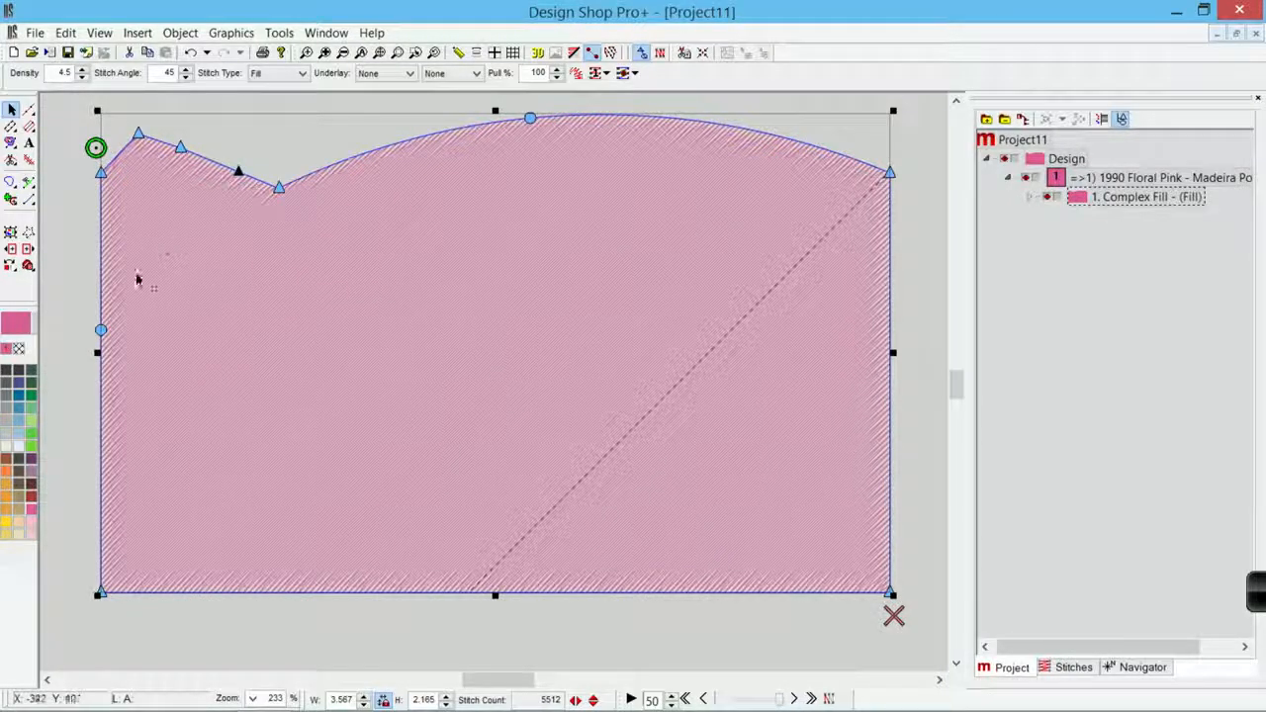
click(308, 595)
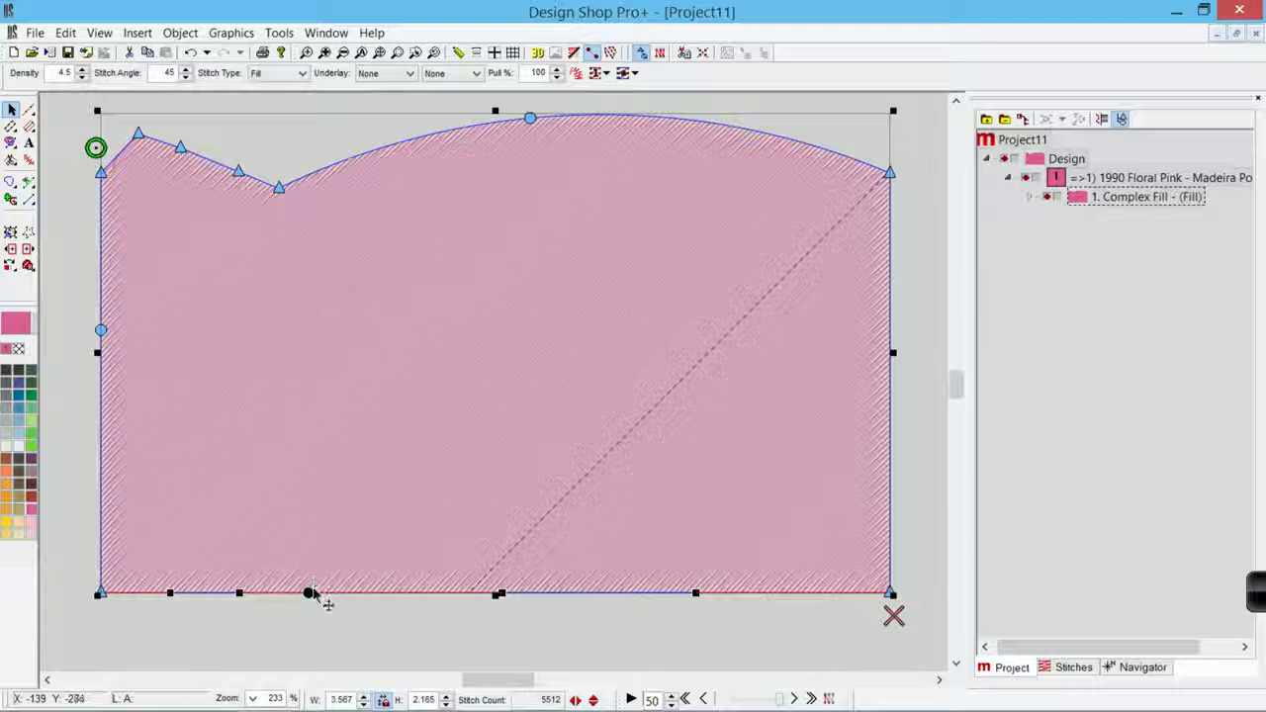
Change the straight peak point near the top-left corner to a Curve point in its properties.
click(139, 138)
right_click(138, 137)
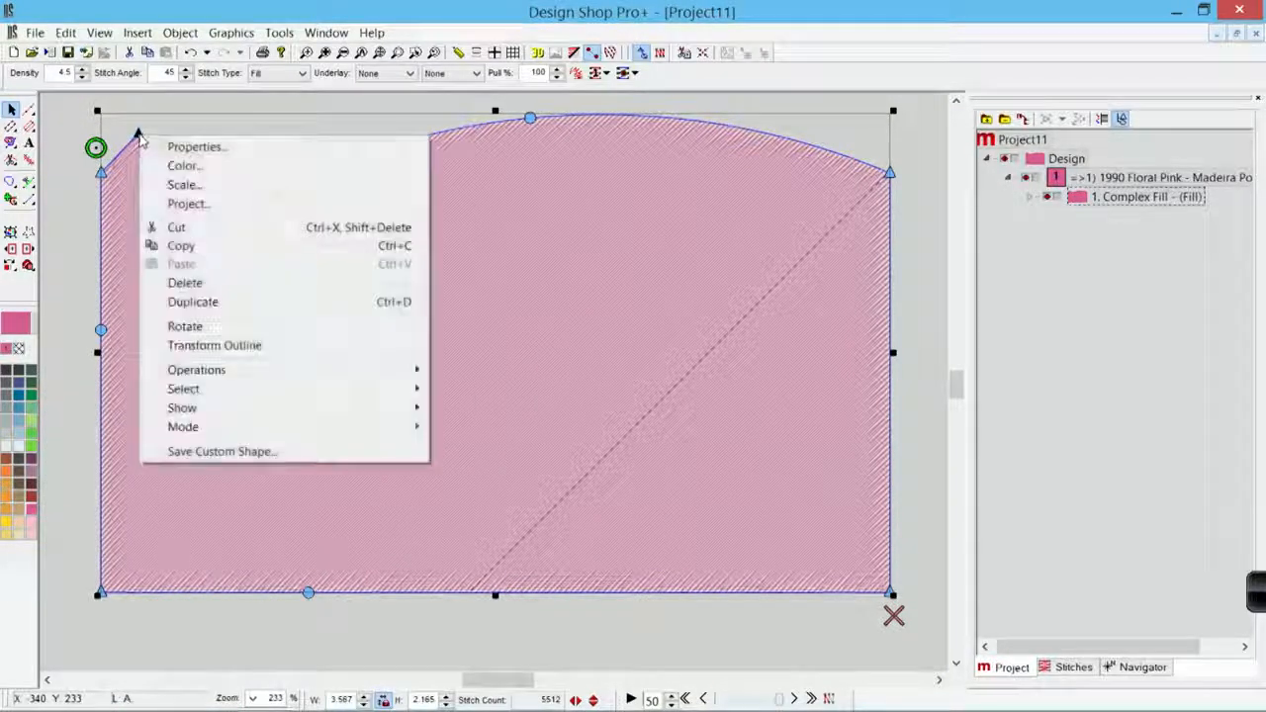
click(198, 144)
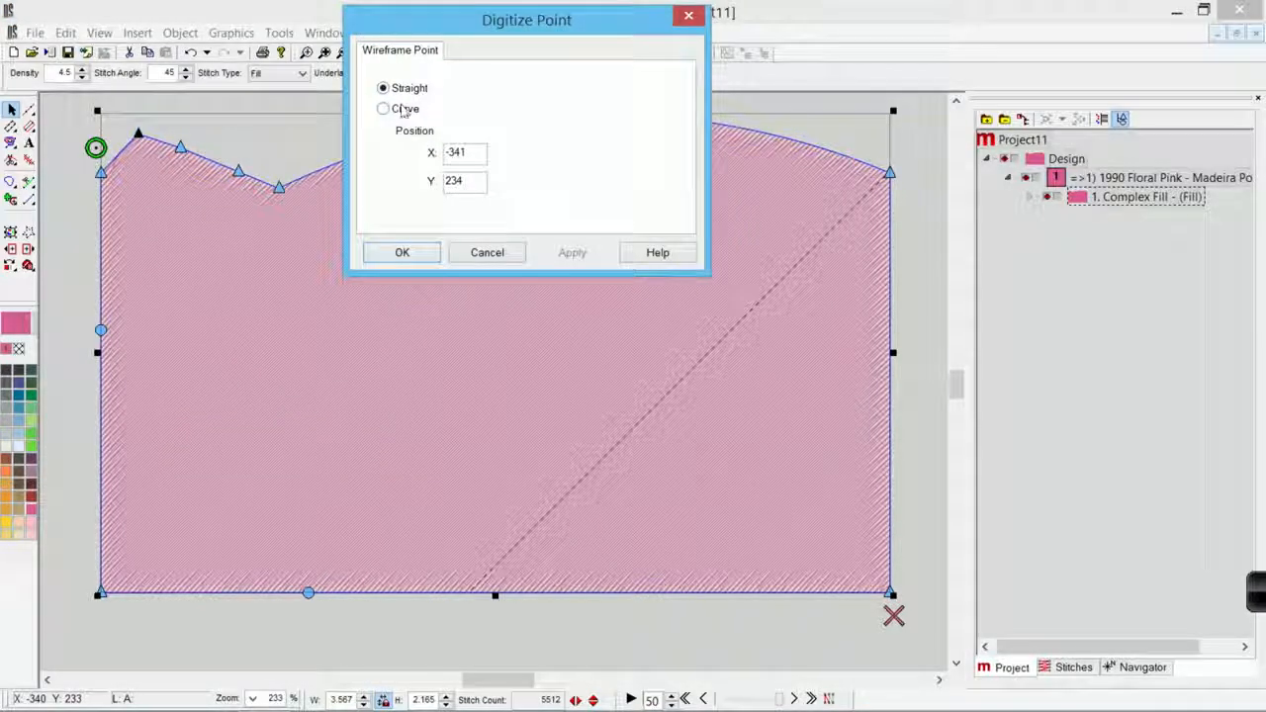
click(402, 110)
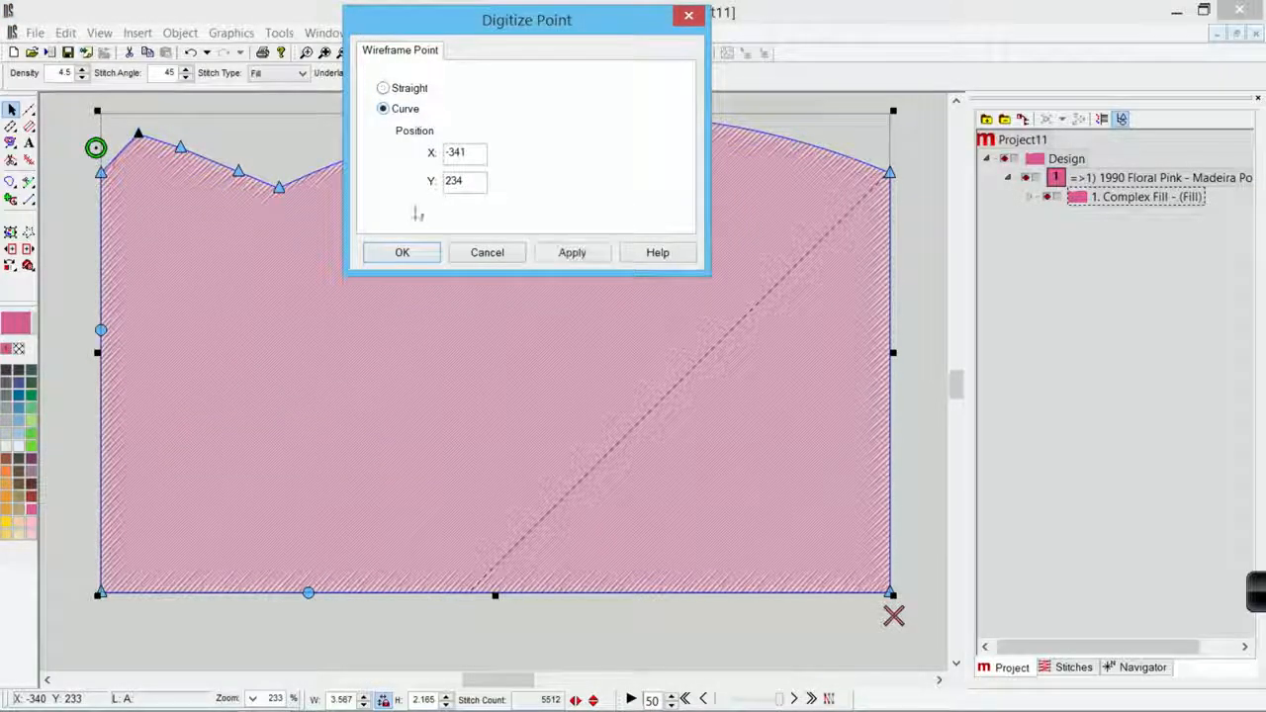
click(572, 253)
click(409, 254)
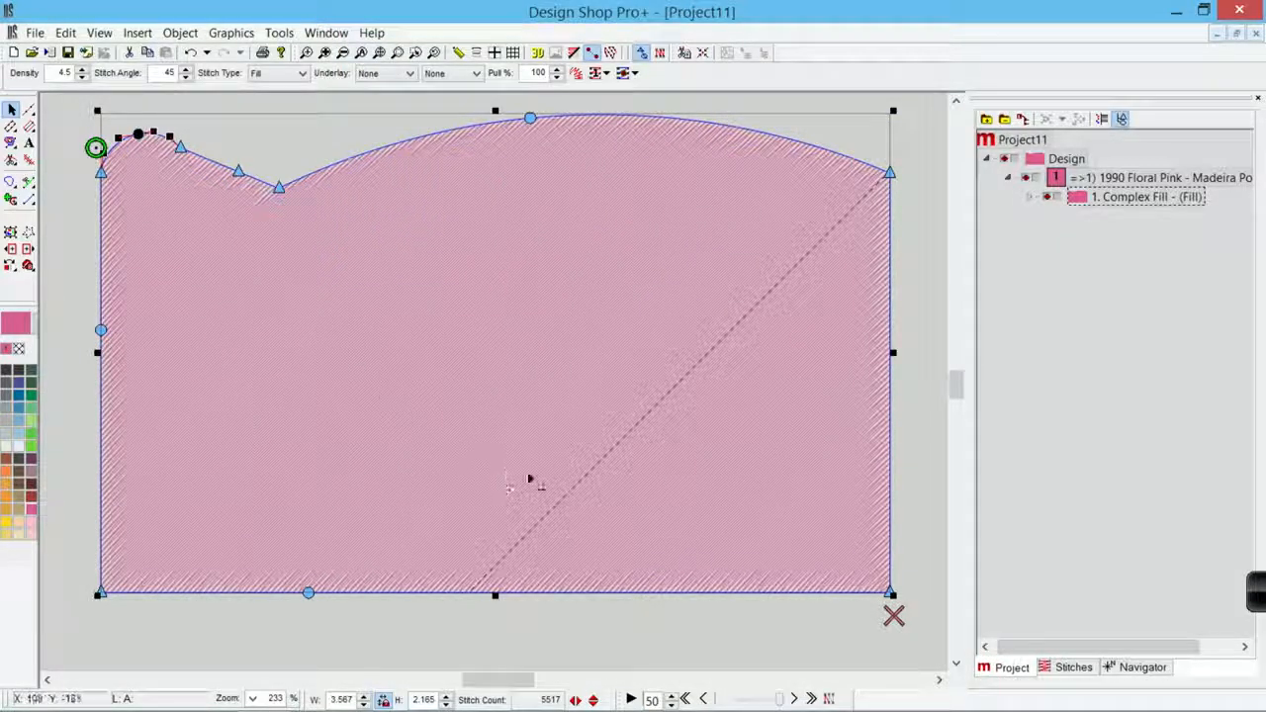
Add a straight point on each side of the bottom-left corner, convert the corner point to a curve and deselect the fill.
click(101, 541)
click(145, 593)
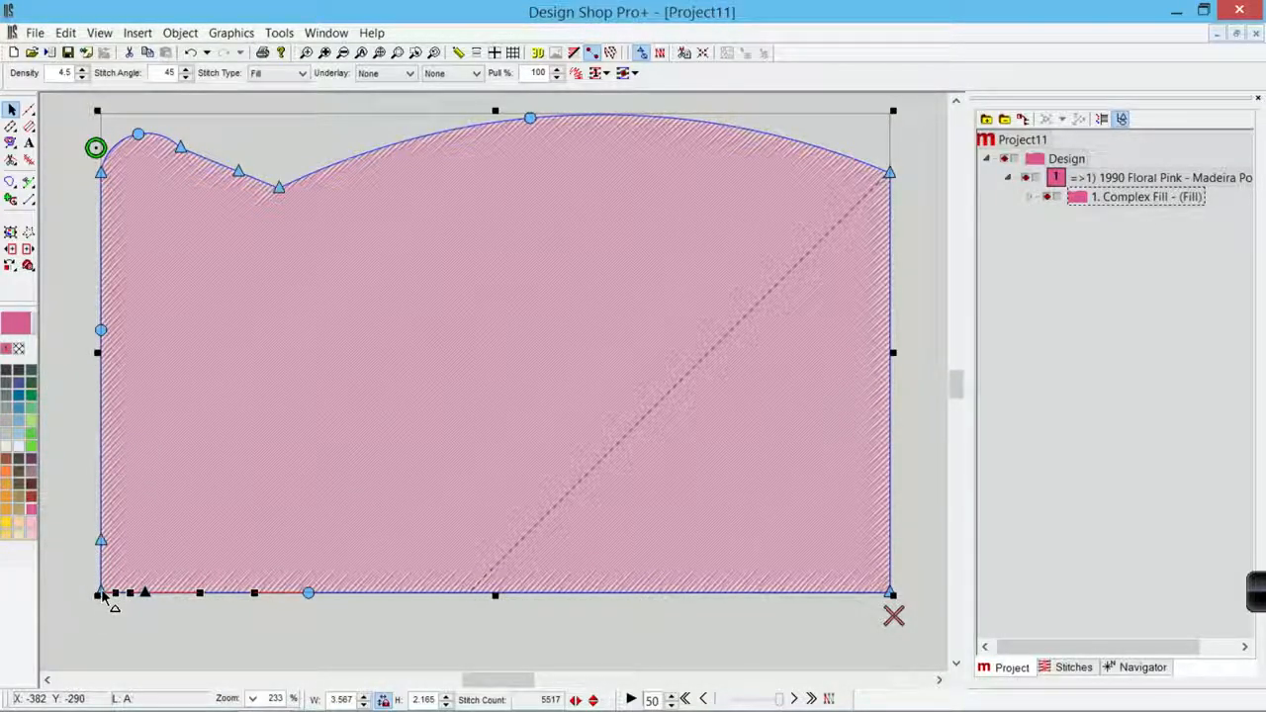
click(101, 593)
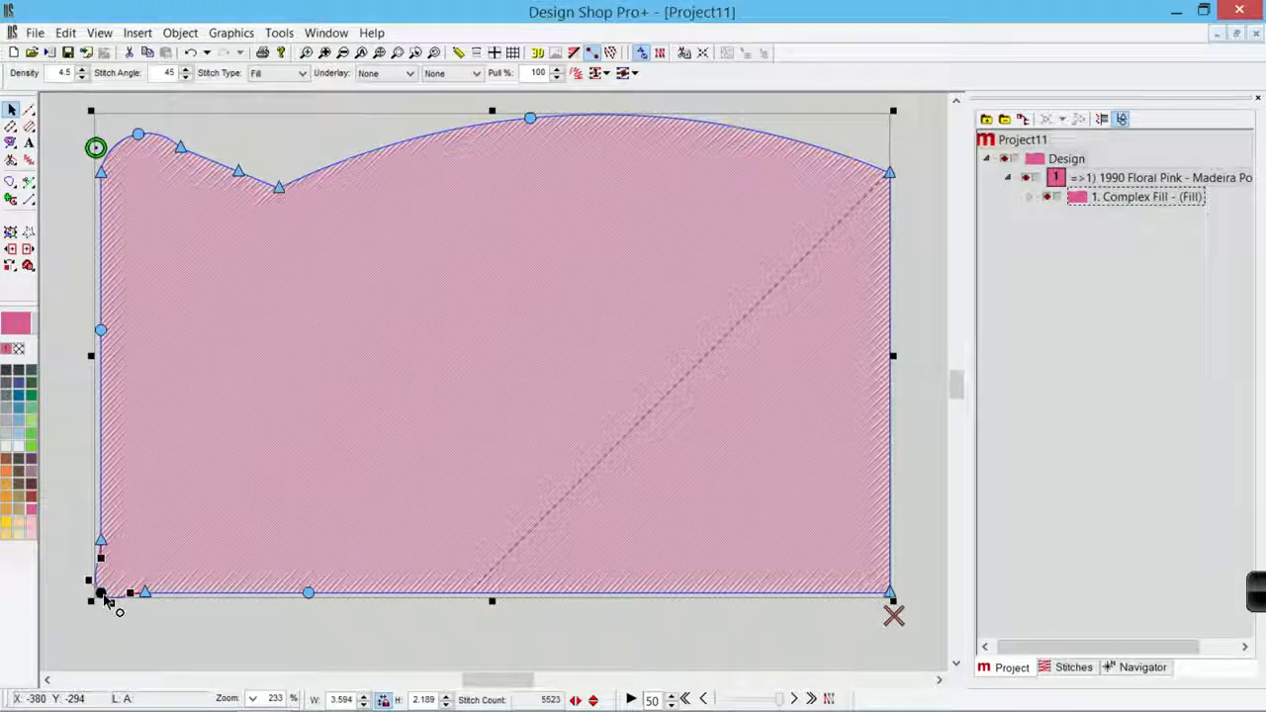
click(166, 630)
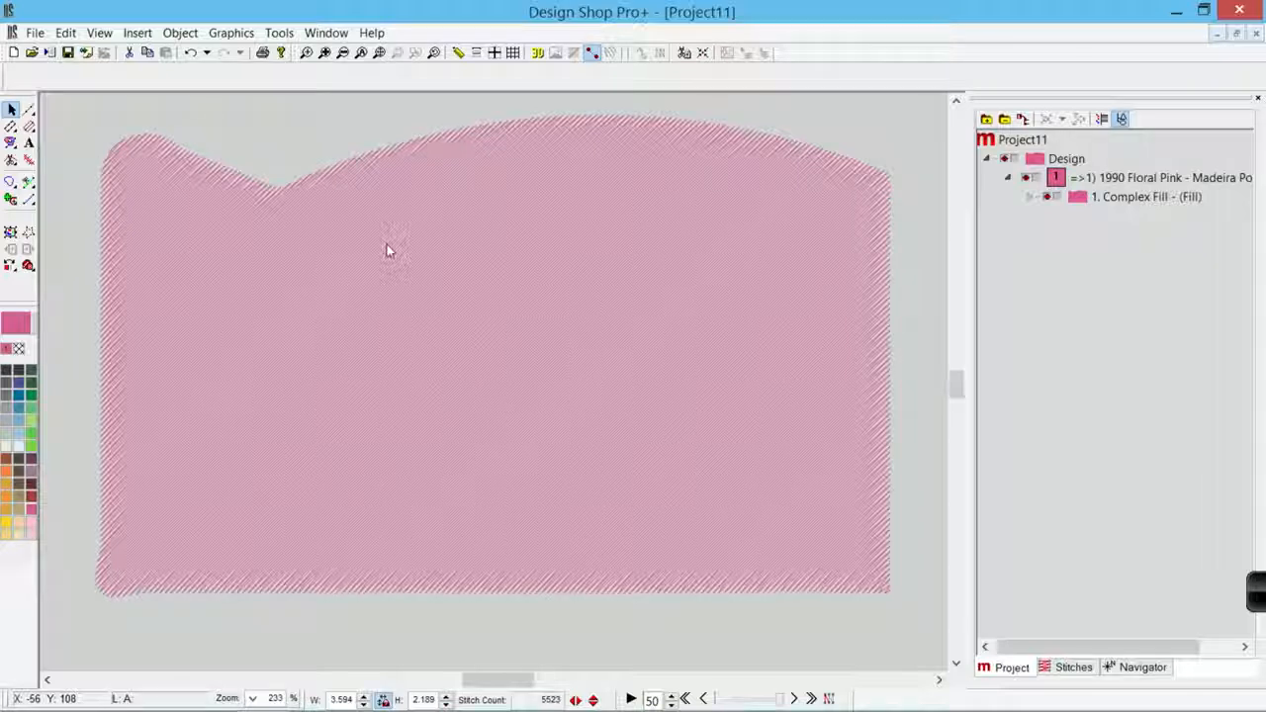
Reselect the fill, convert the rounded peak near the top-left corner to a straight point and make the segment right of it straight.
click(303, 231)
click(139, 135)
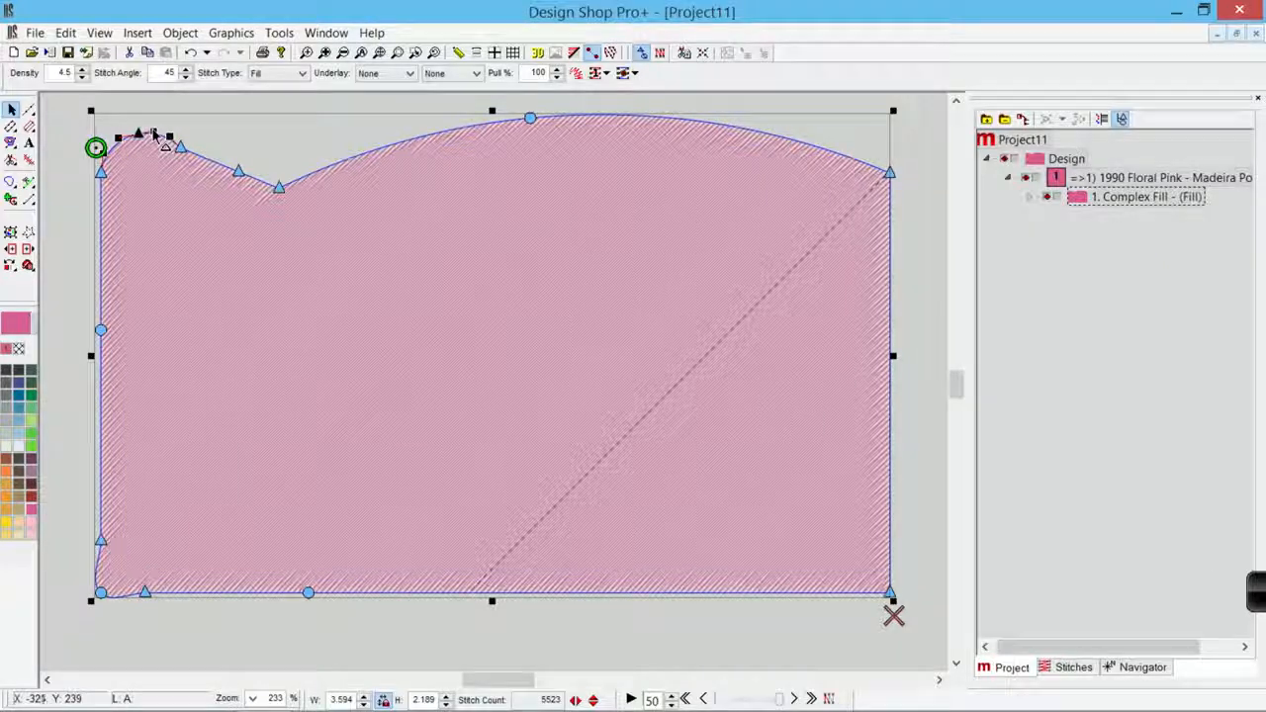
drag(152, 132, 139, 171)
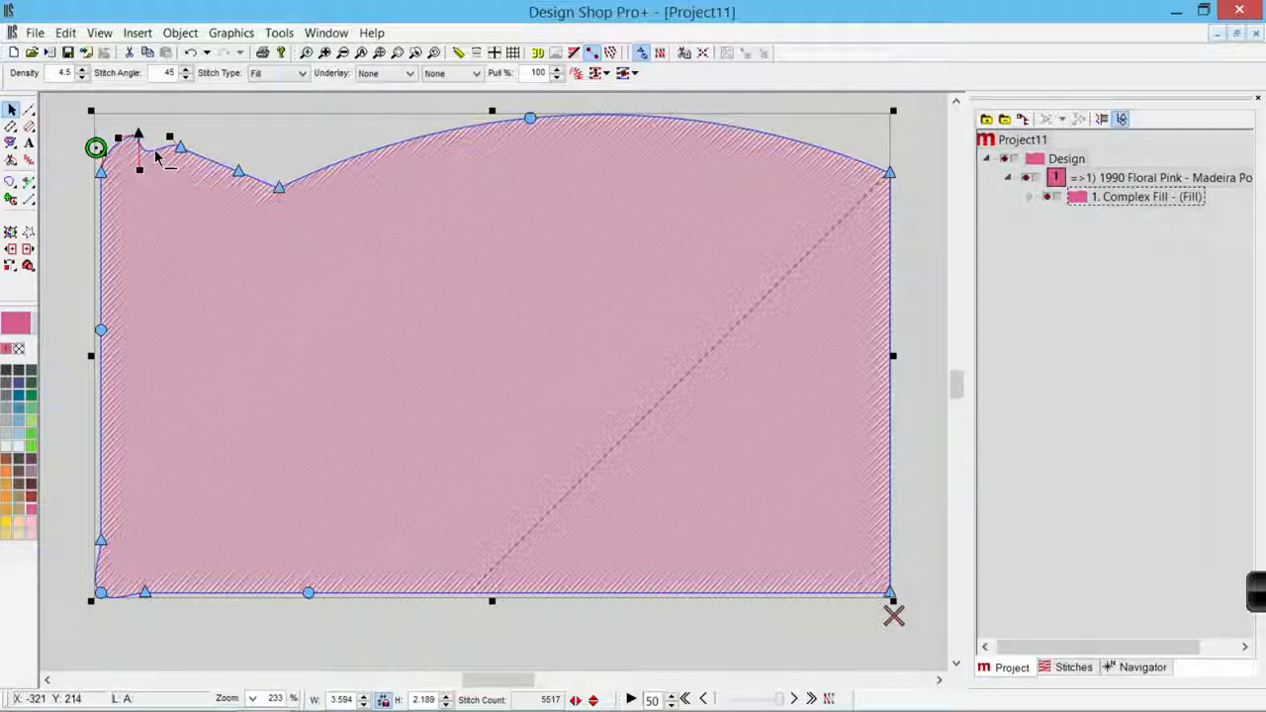
click(156, 151)
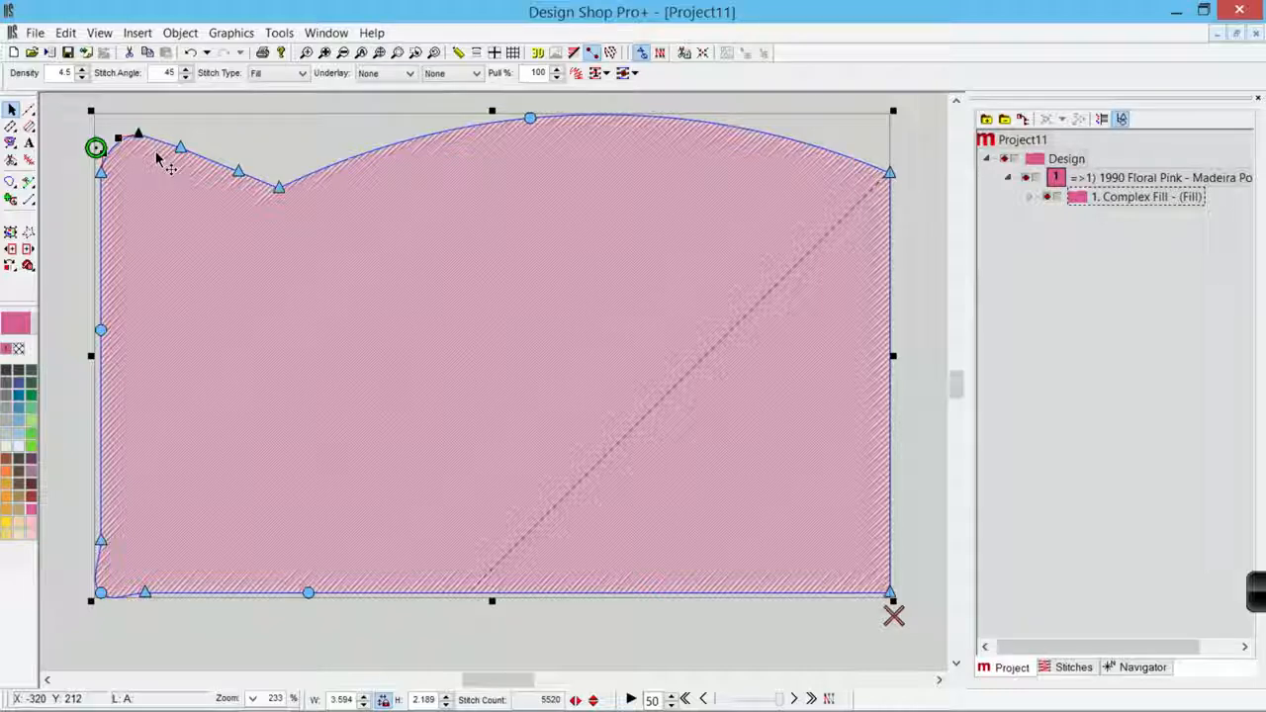
click(181, 146)
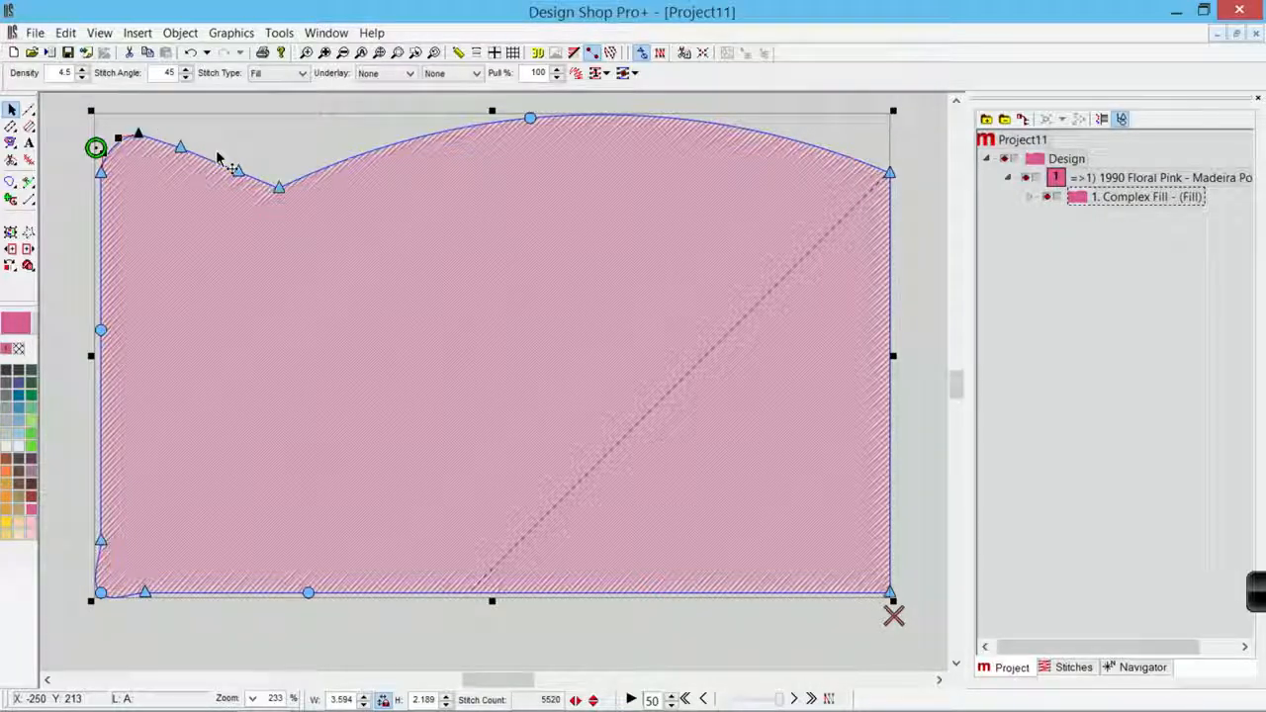